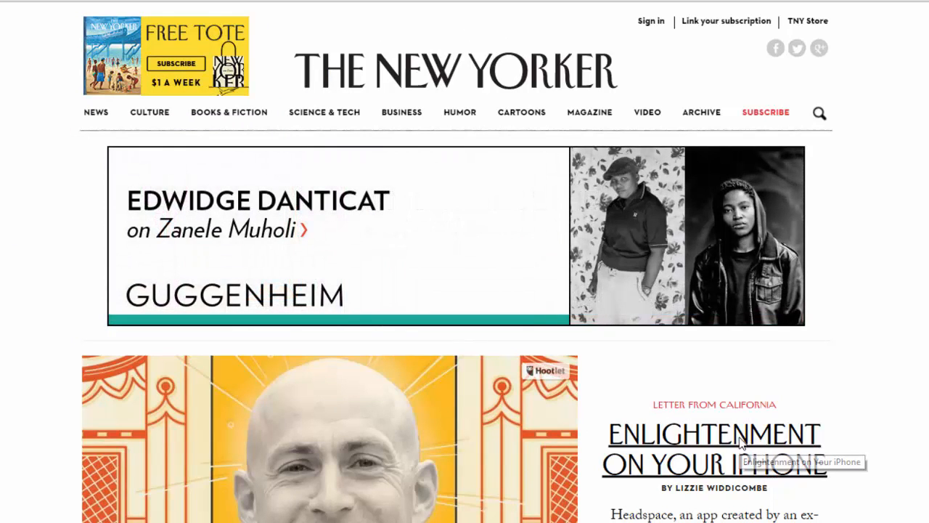
Look over the example WordPress sites, from the New Yorker article to the Club Awesome and Time Travelers Toastmasters home pages
left_click(740, 443)
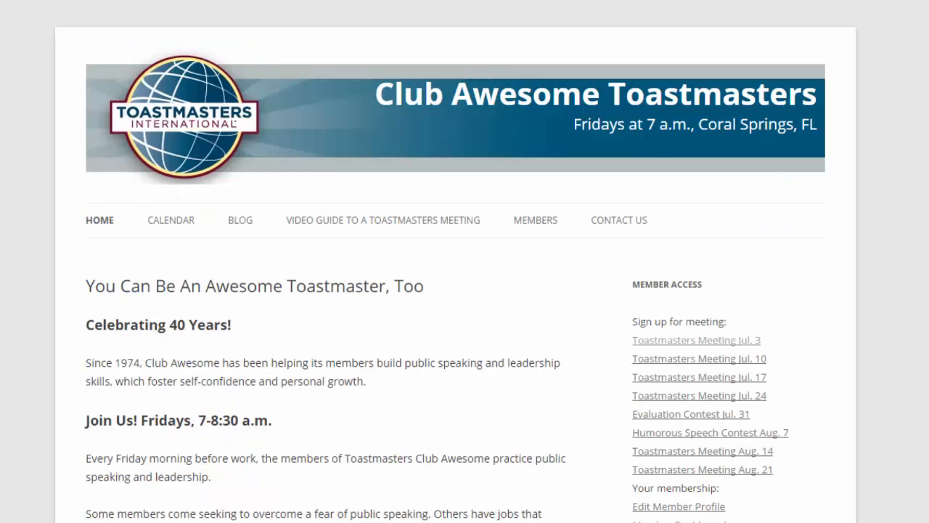
scroll(464, 262, "down", 8)
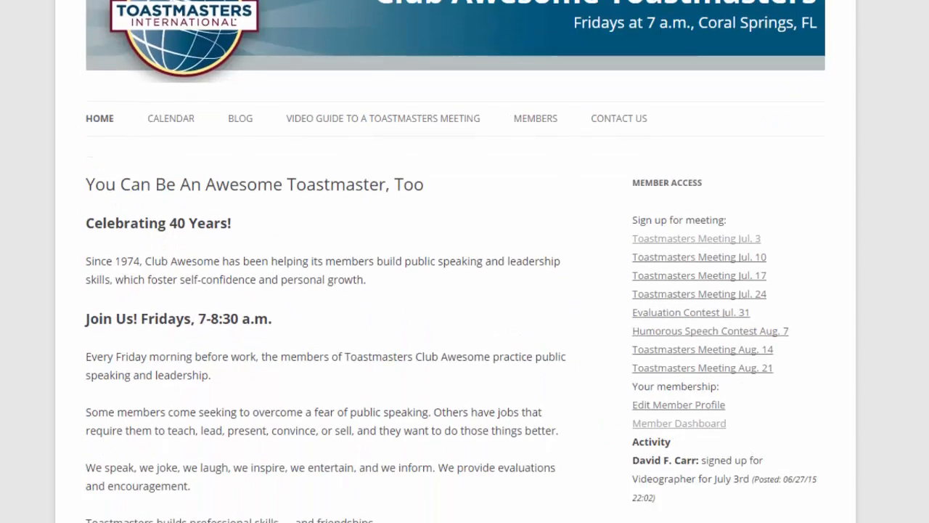
scroll(326, 290, "down", 1)
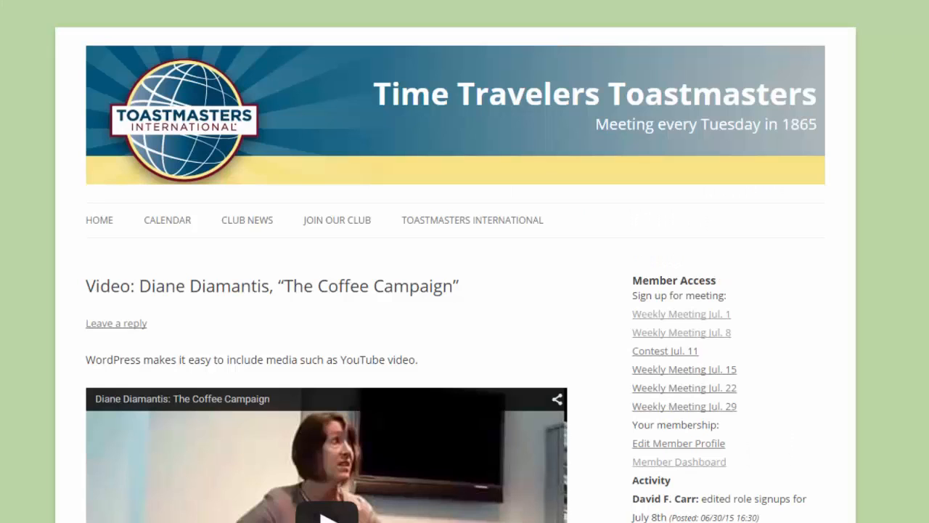
scroll(456, 262, "down", 5)
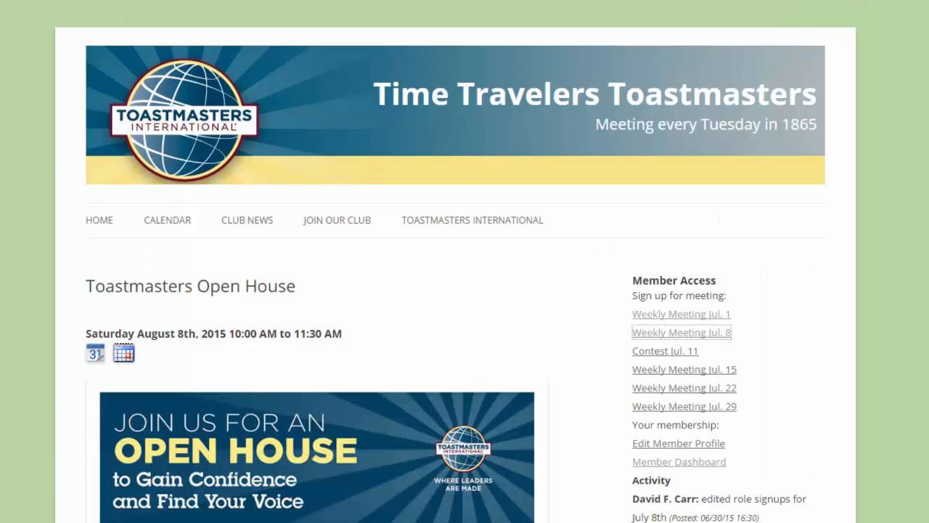
Share the Toastmasters Open House event on Facebook with the message "I hope you'll join us for our meeting in 1865"
scroll(456, 261, "down", 5)
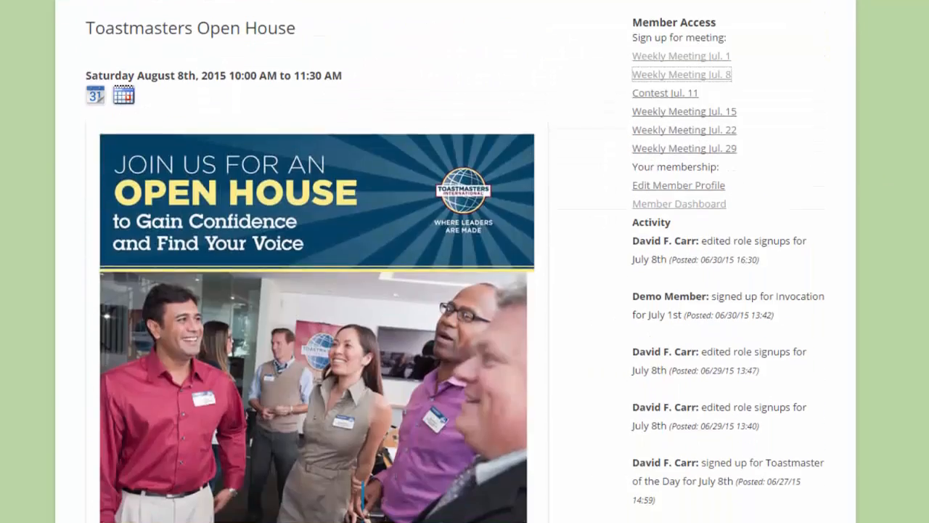
scroll(465, 262, "down", 5)
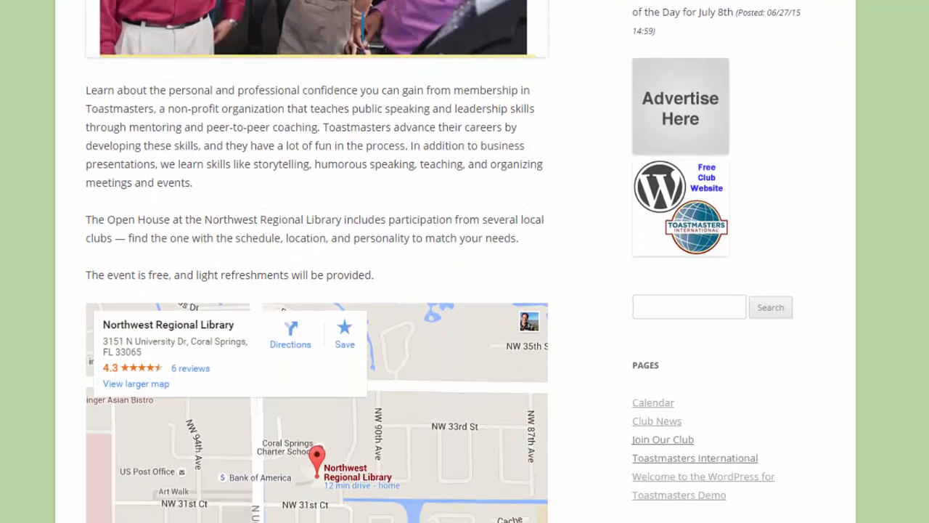
scroll(465, 261, "down", 10)
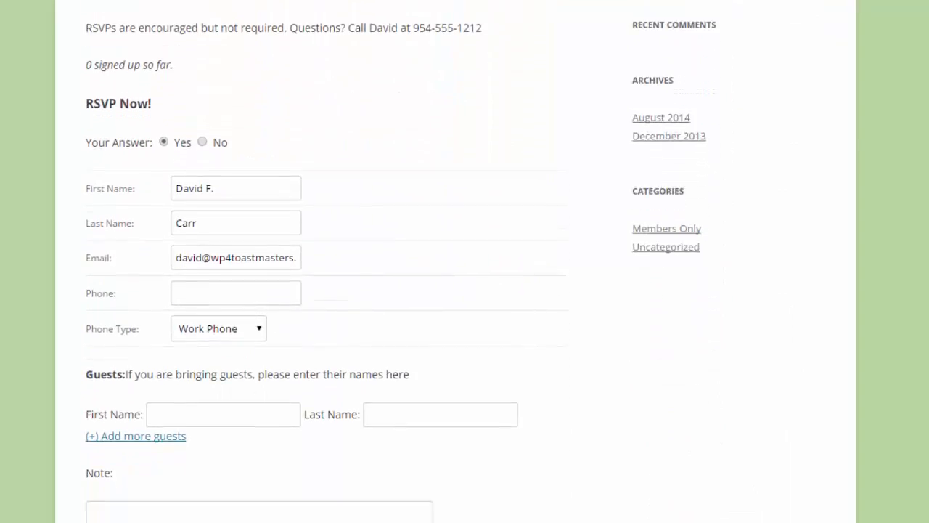
scroll(465, 262, "down", 4)
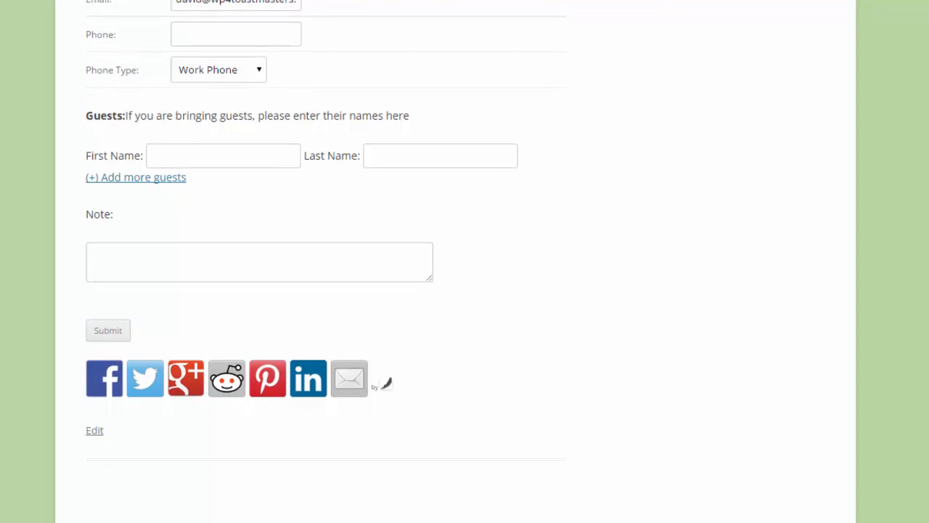
left_click(111, 379)
type("I h")
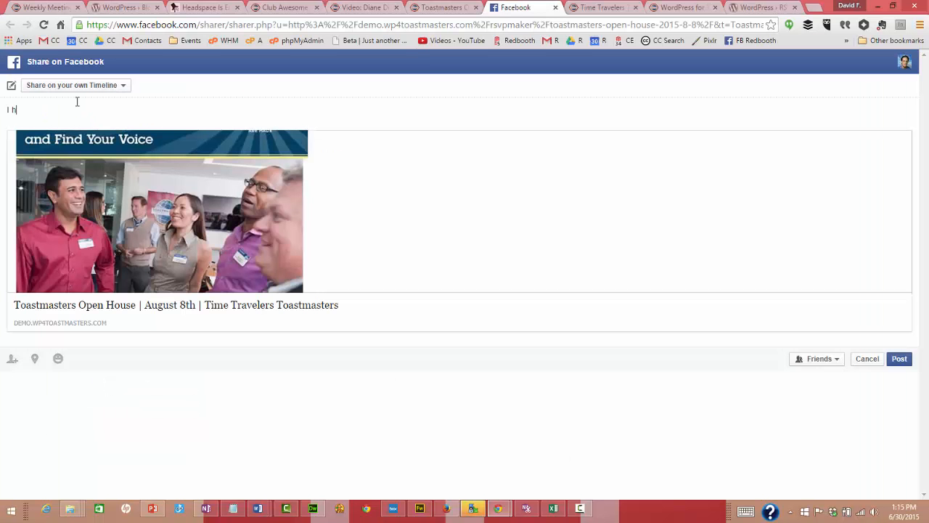
type("ope you'll join us for our meeting in 1865")
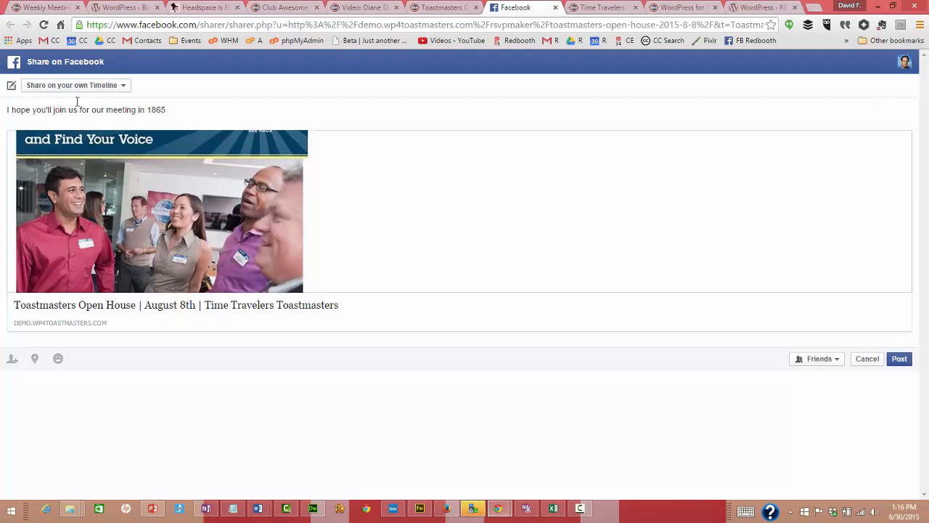
left_click(900, 361)
left_click(901, 360)
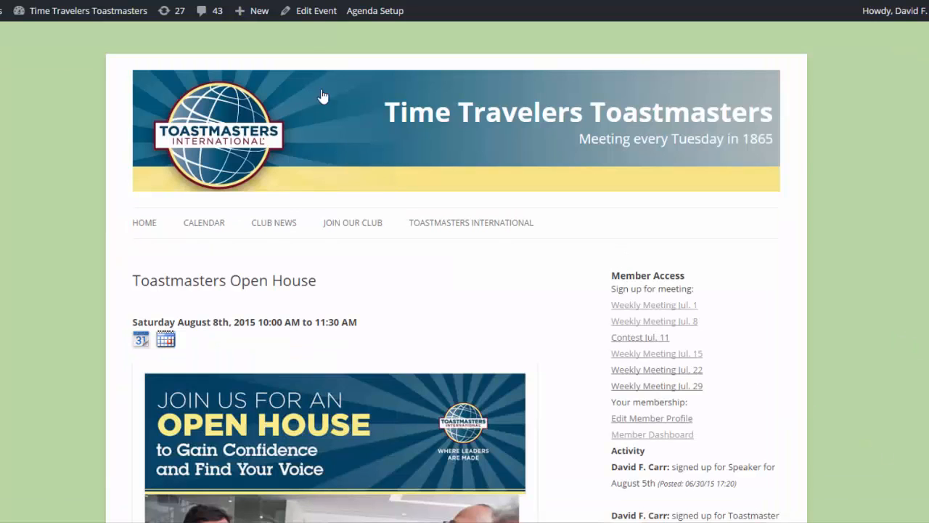
Edit the Open House event and add the paragraph "Hope to see you there!" after the one ending "meetings and events."
left_click(310, 17)
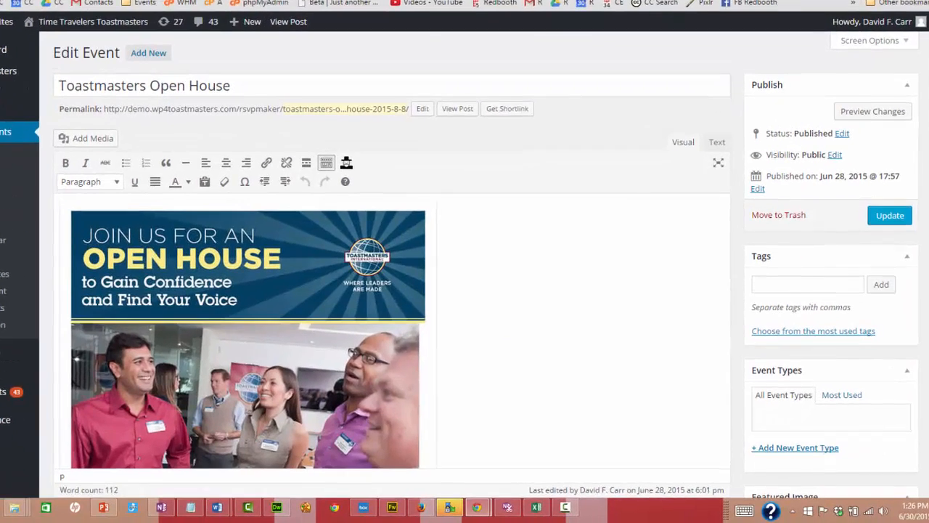
scroll(577, 127, "down", 3)
scroll(363, 276, "down", 2)
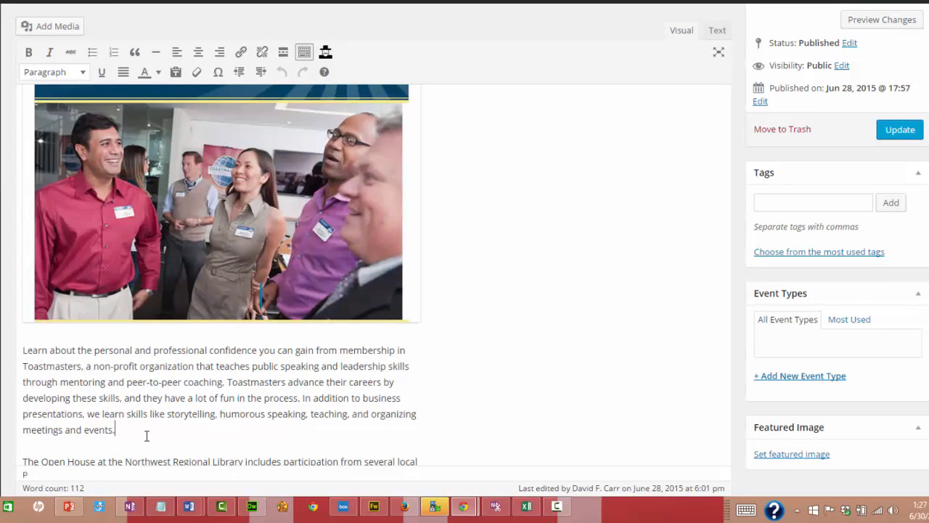
key("Return")
type("Hope to see y")
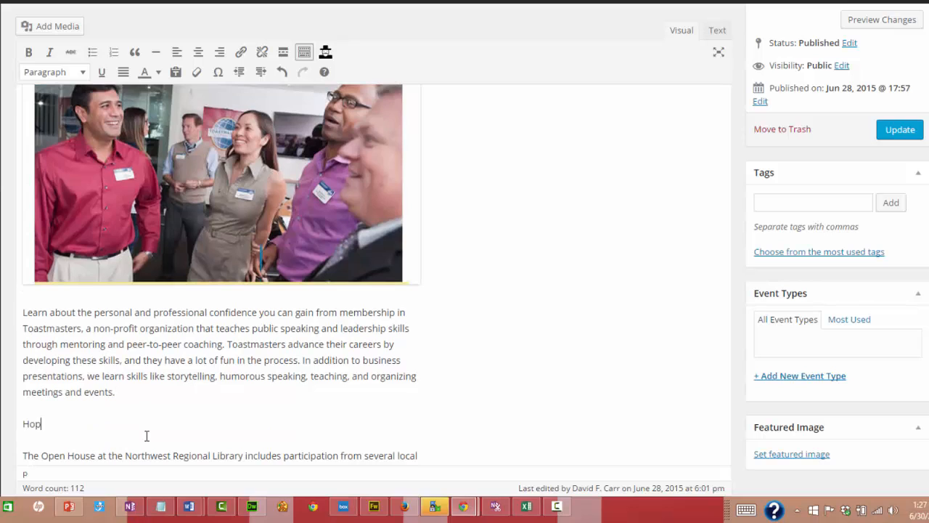
type("ou there!")
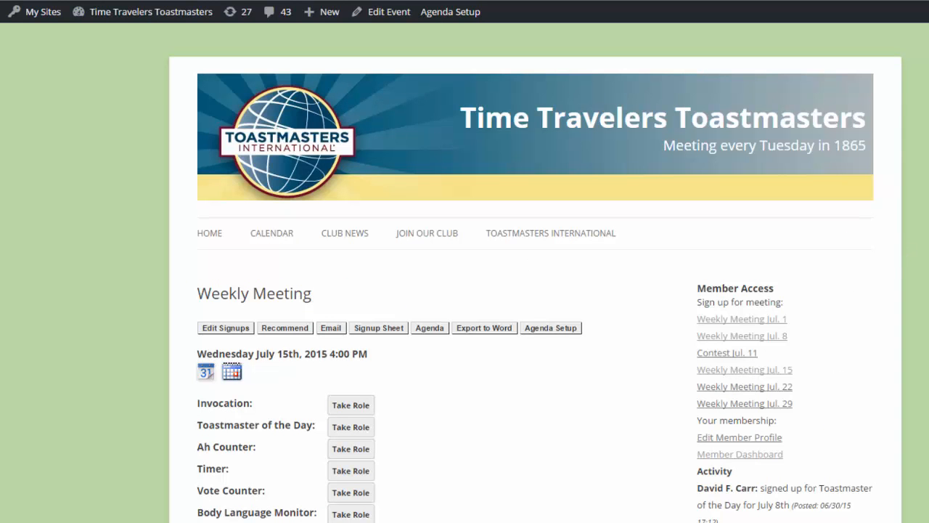
Review the Weekly Meeting signup page and open the Weekly Meeting template's Agenda Setup from the site's dashboard
scroll(535, 291, "down", 3)
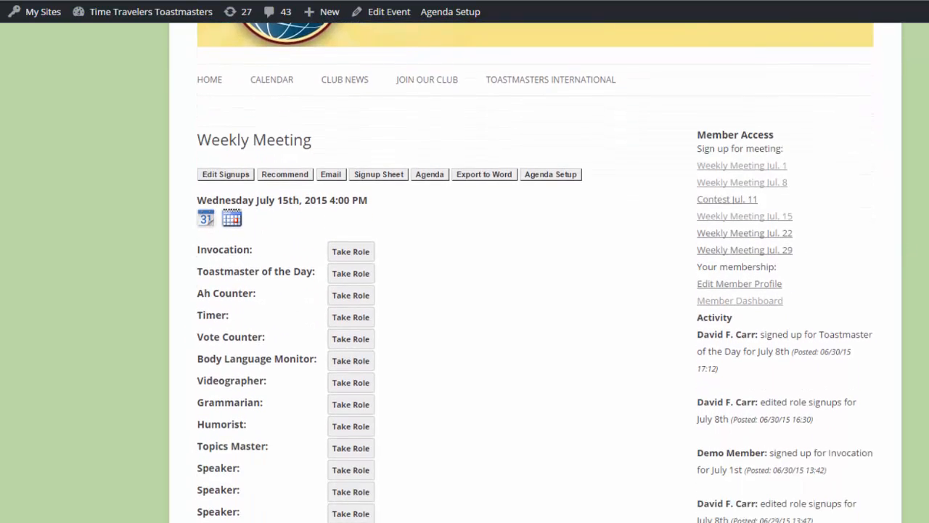
scroll(535, 291, "up", 3)
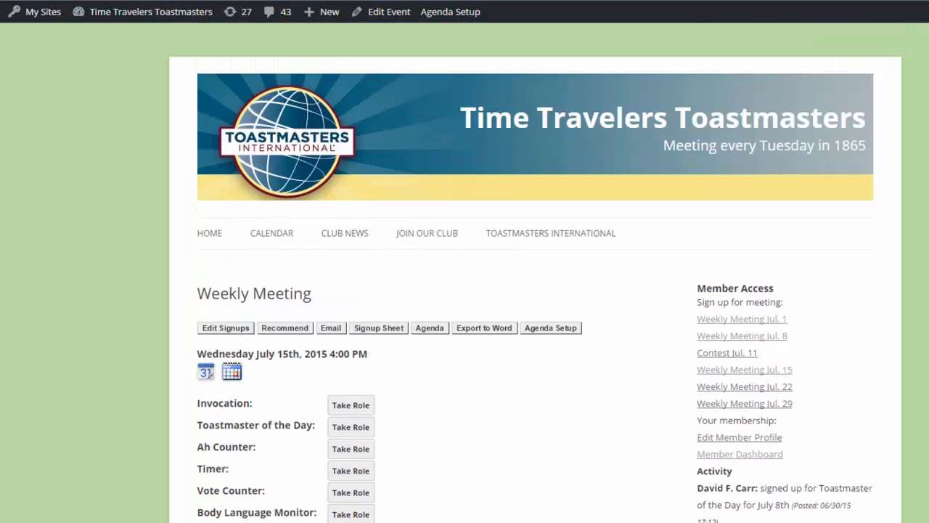
mouse_move(139, 15)
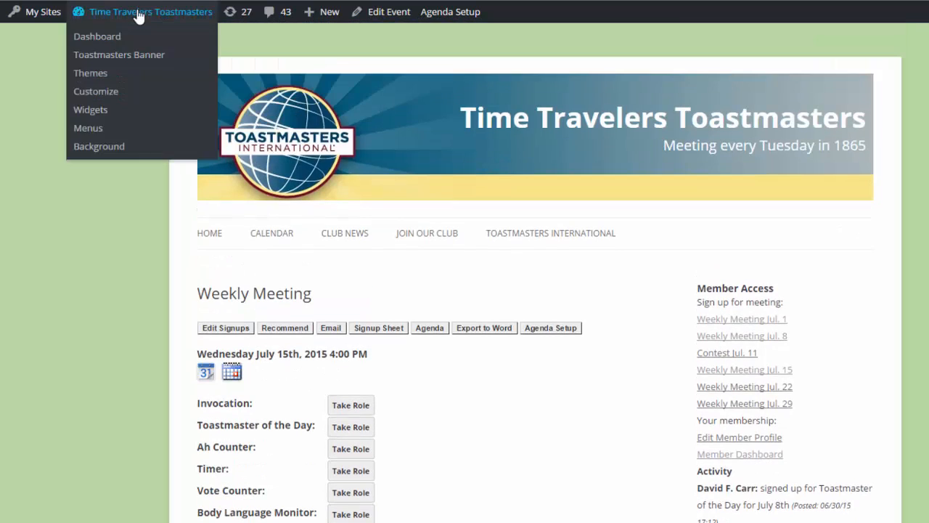
left_click(103, 38)
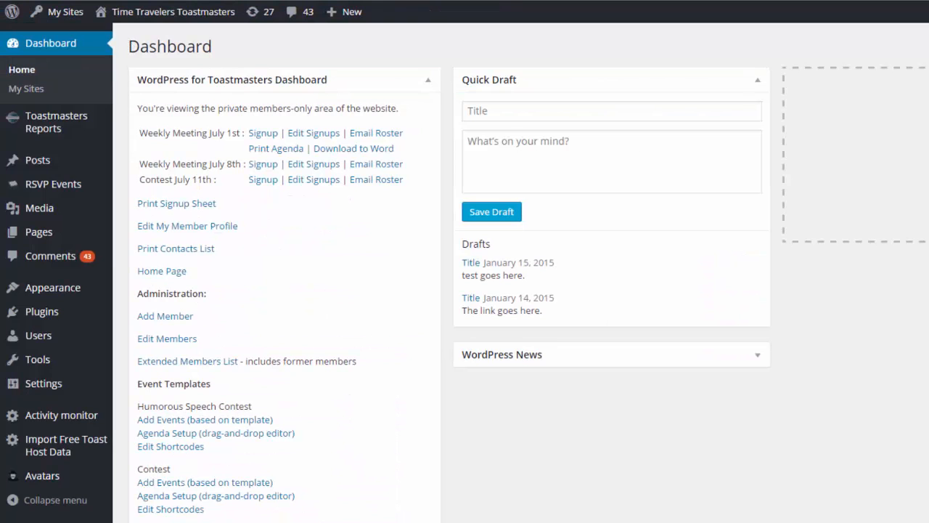
scroll(465, 291, "down", 5)
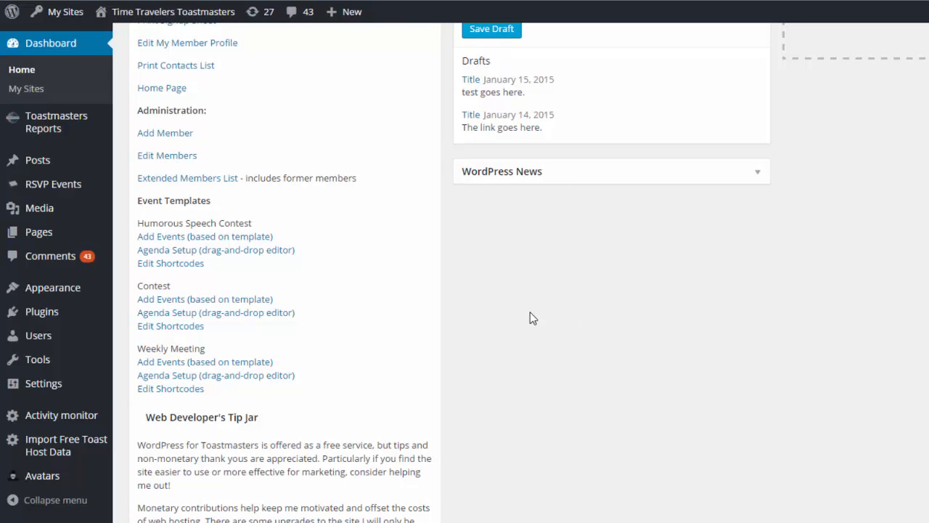
left_click(180, 374)
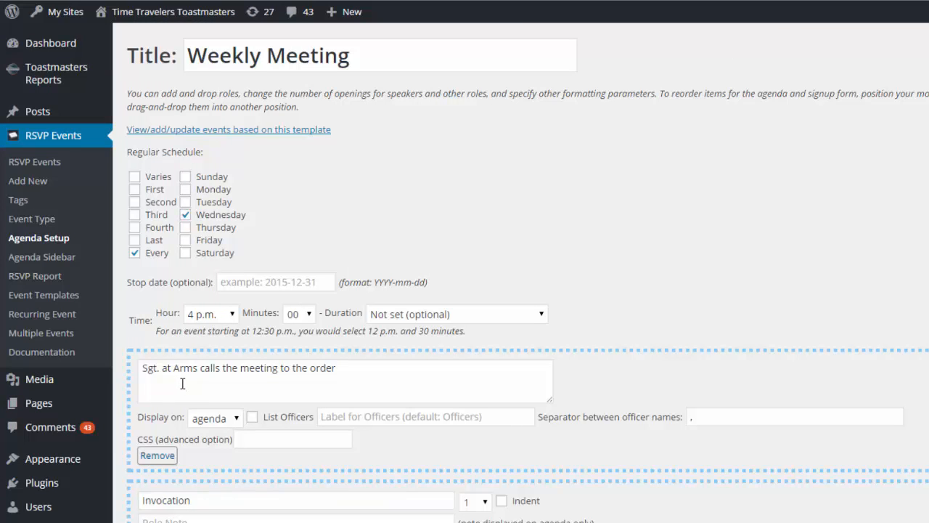
Try a first-and-third-Tuesday schedule for the Weekly Meeting template, and set the regular schedule to every Tuesday
left_click(135, 178)
left_click(134, 189)
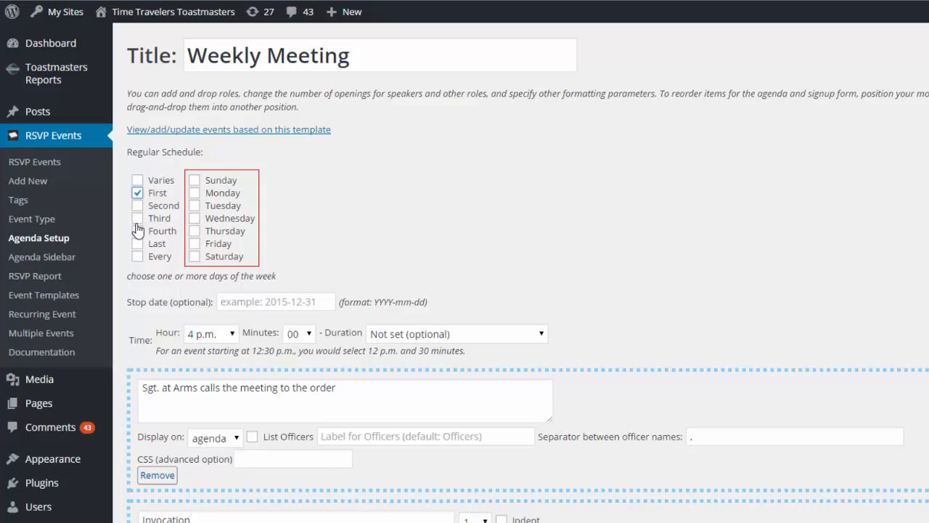
left_click(138, 219)
left_click(192, 208)
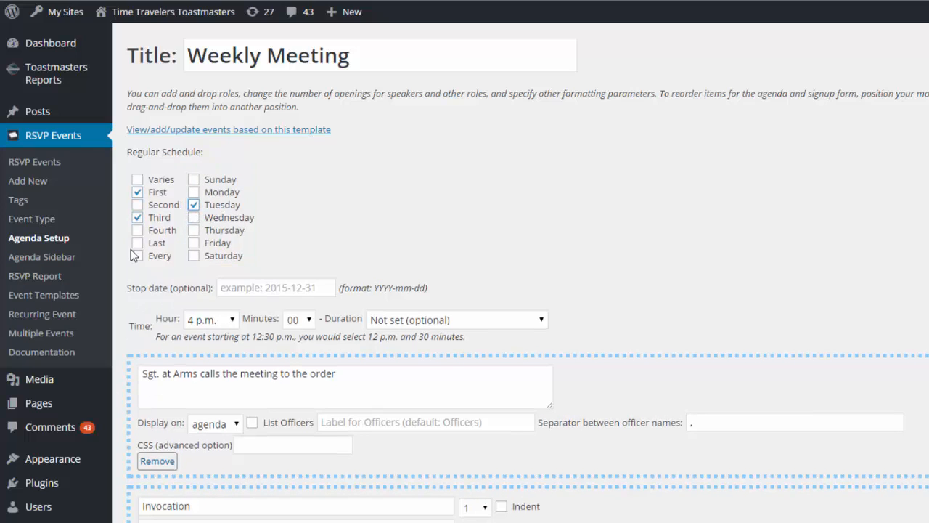
left_click(138, 258)
Set the Weekly Meeting's start hour to 6 p.m. and its duration to 1 hour
left_click(232, 320)
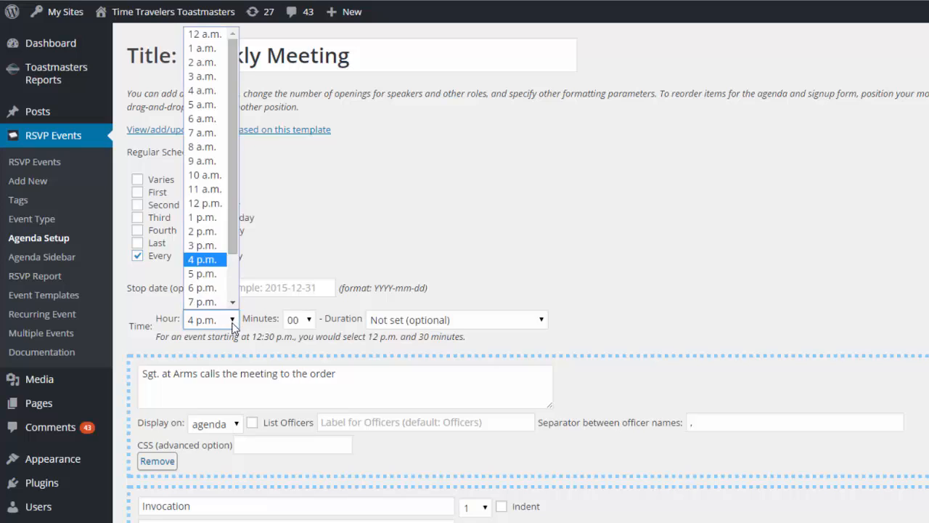
left_click(206, 290)
left_click(455, 321)
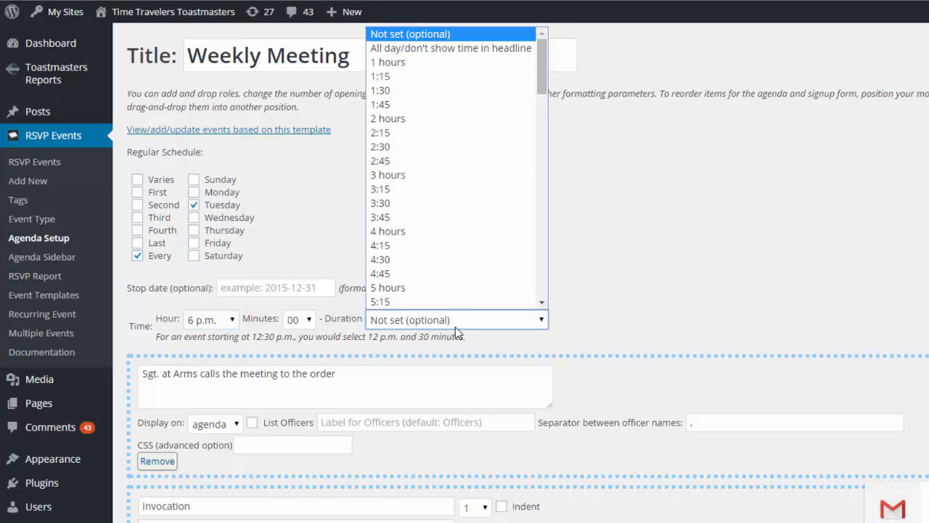
left_click(457, 64)
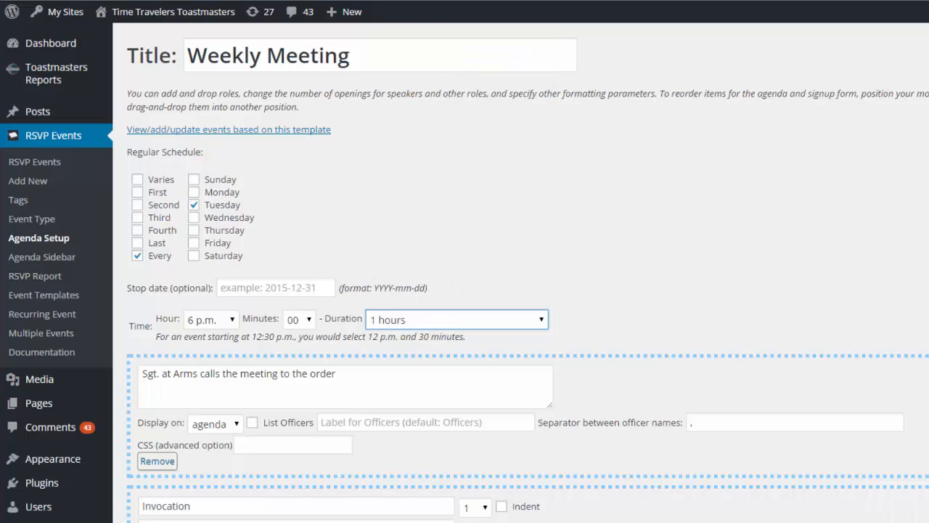
Review the agenda's roles and notes, and remove the Humorist role between Grammarian and Topics Master
scroll(465, 276, "down", 5)
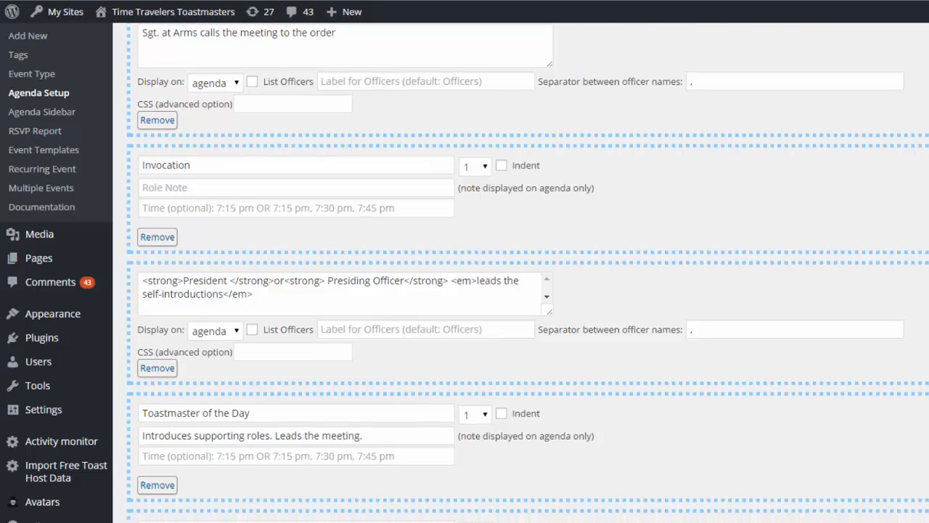
scroll(528, 273, "down", 4)
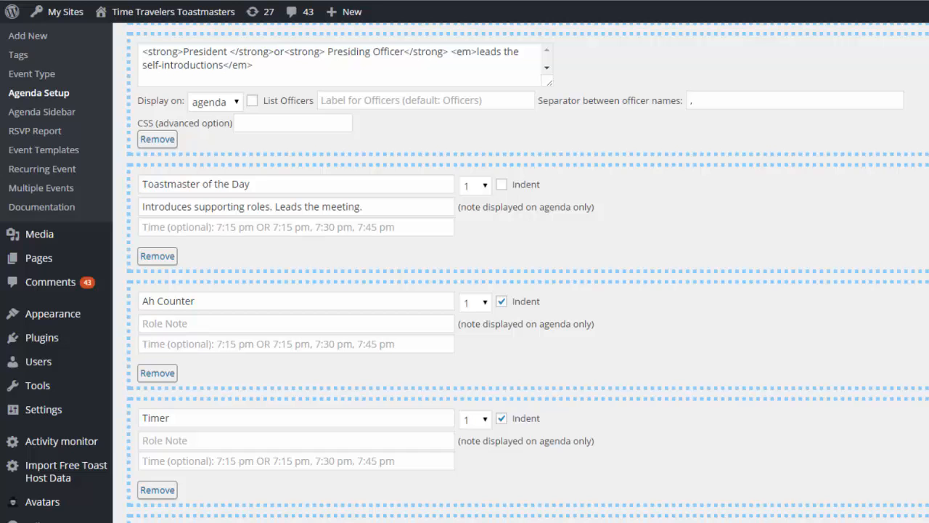
scroll(515, 273, "down", 1)
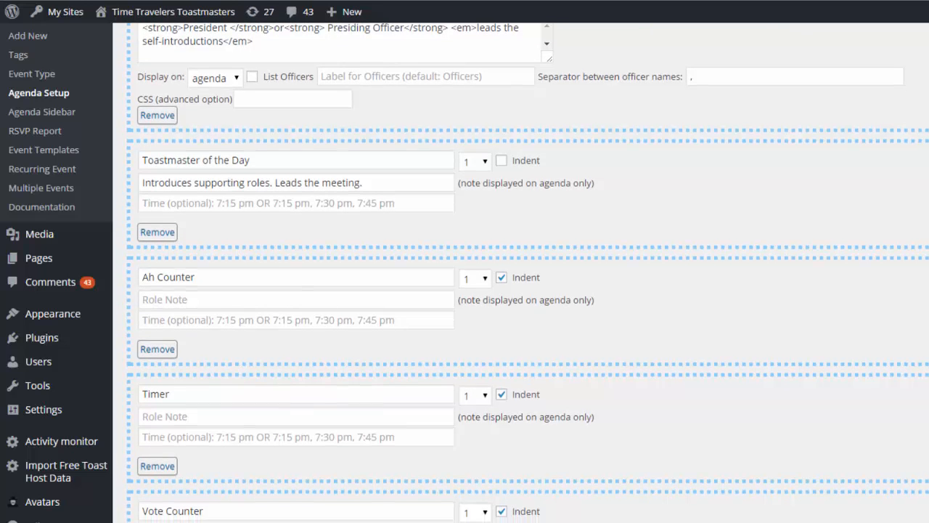
scroll(515, 273, "down", 1)
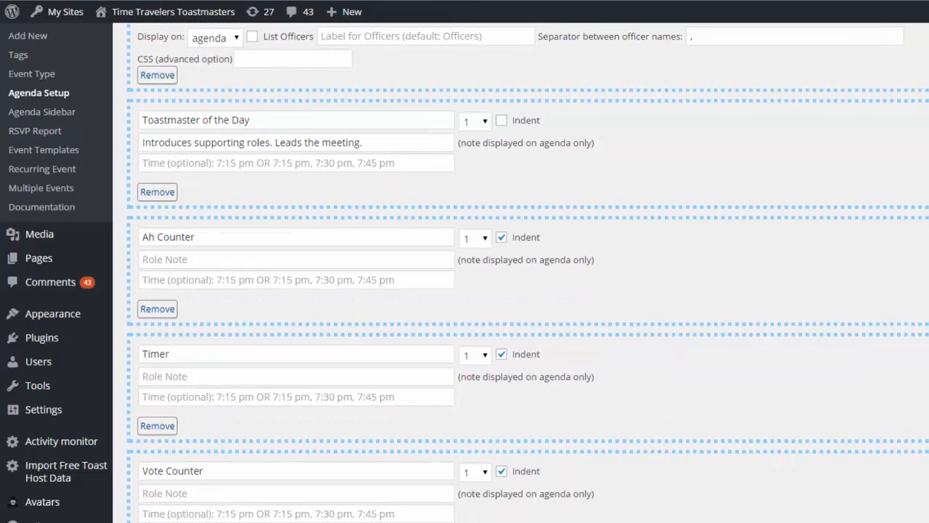
scroll(166, 232, "down", 5)
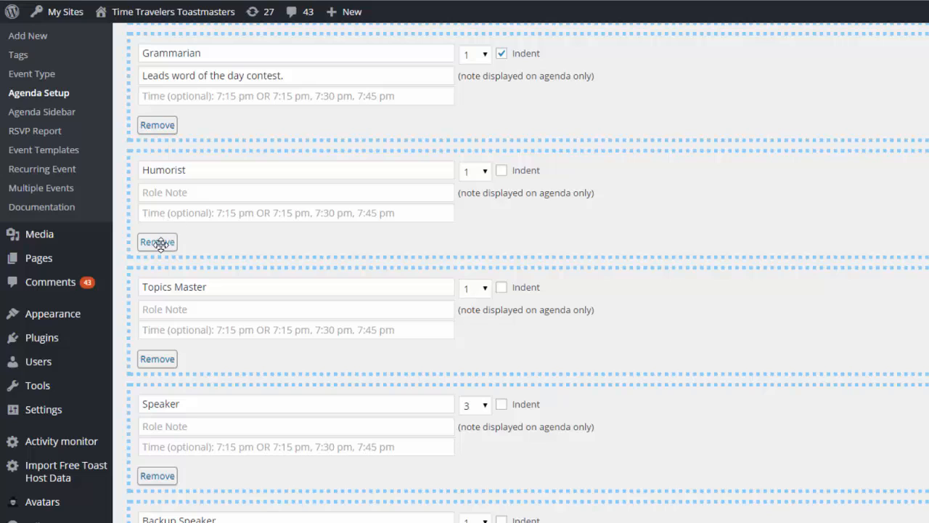
left_click(159, 243)
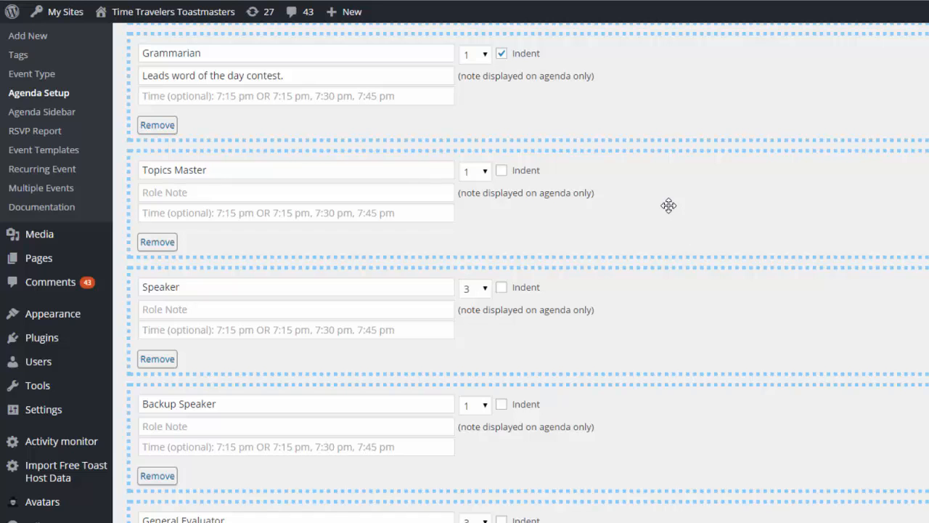
Move the Topics Master role below Backup Speaker and set the number of Speaker openings to 2
left_click_drag(665, 210, 670, 435)
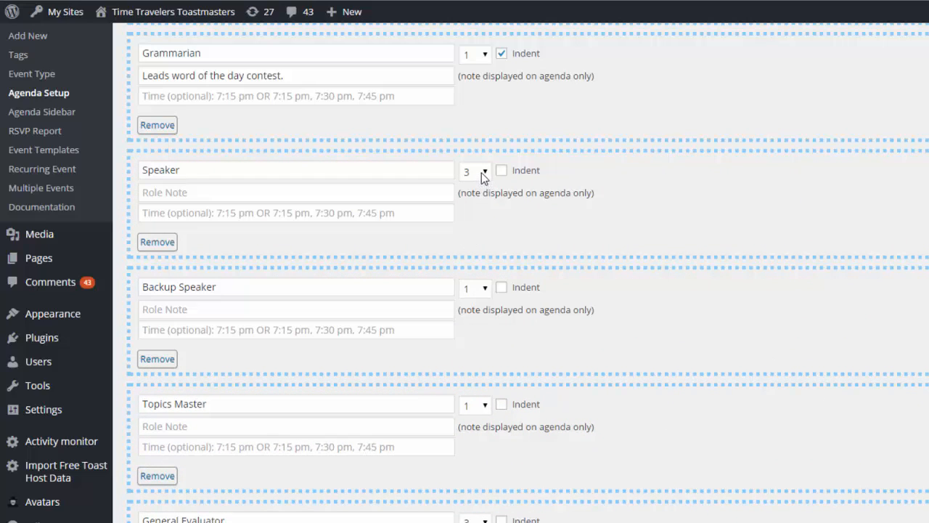
left_click(482, 172)
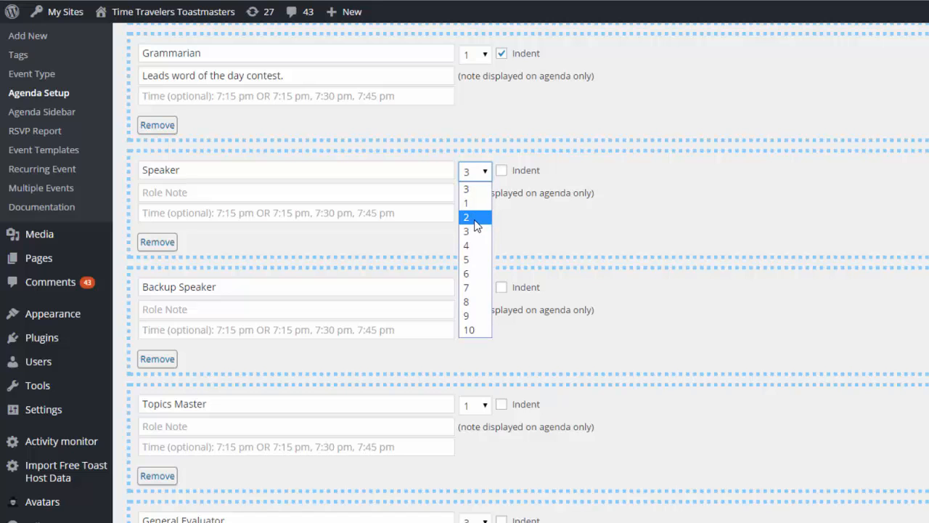
left_click(475, 217)
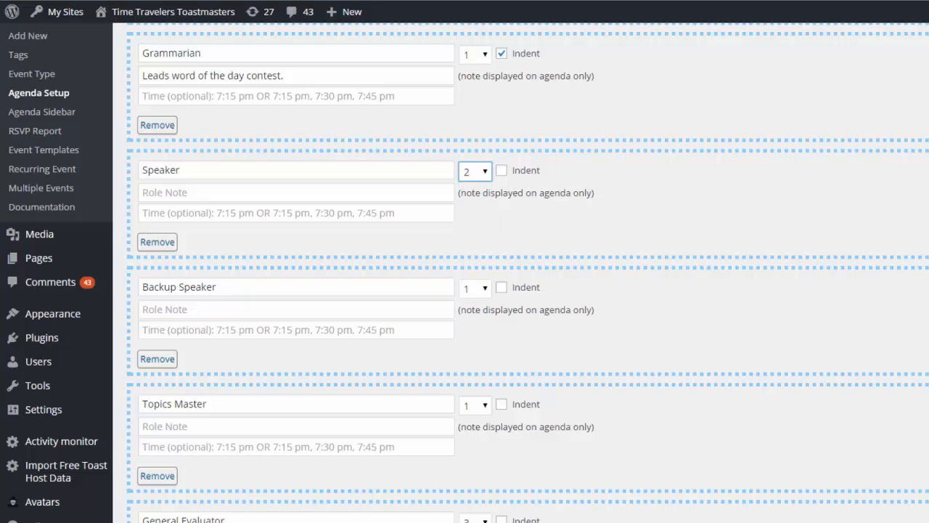
Set the number of Evaluator openings in the Weekly Meeting template to 2
scroll(508, 291, "down", 3)
scroll(535, 303, "down", 2)
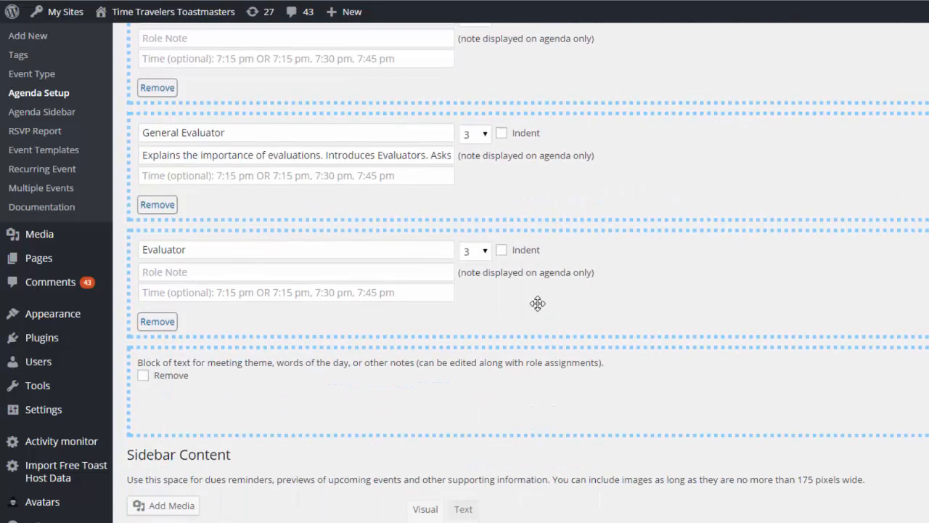
left_click(485, 255)
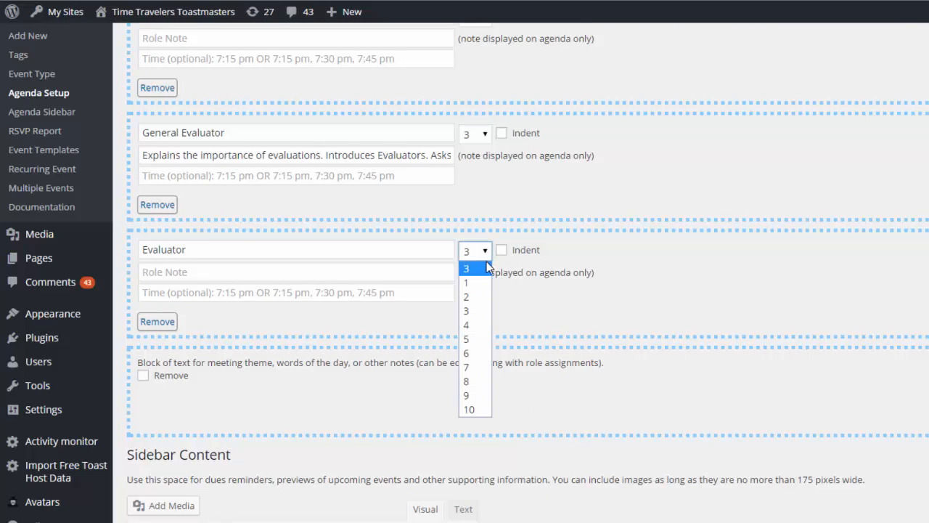
left_click(484, 298)
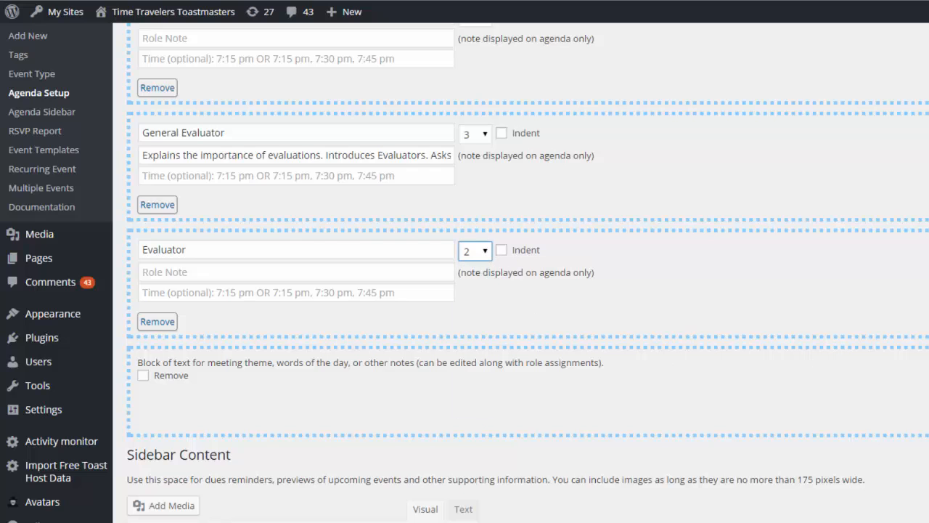
scroll(206, 292, "down", 9)
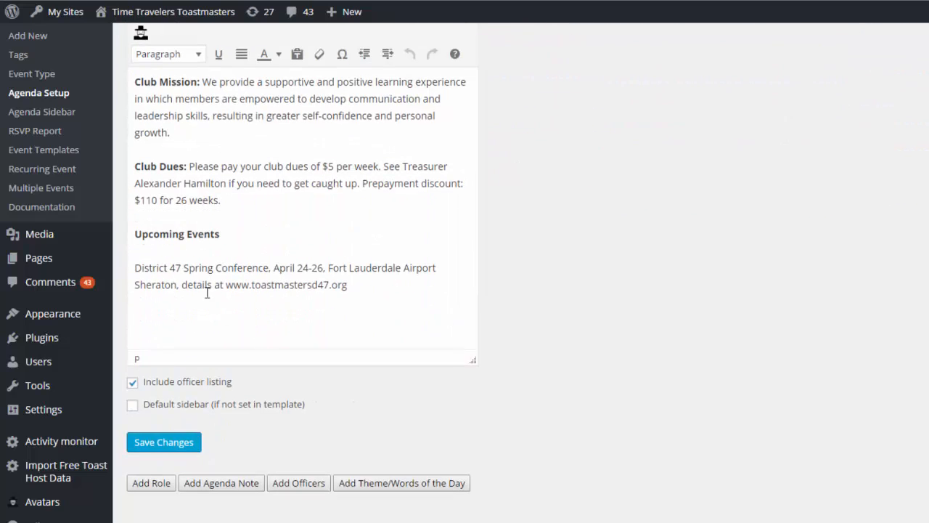
left_click_drag(184, 267, 216, 268)
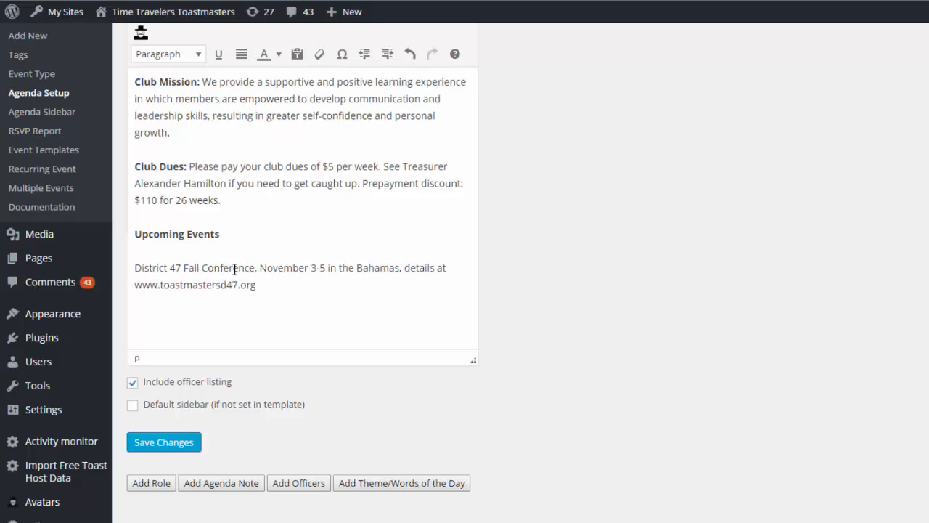
left_click(174, 446)
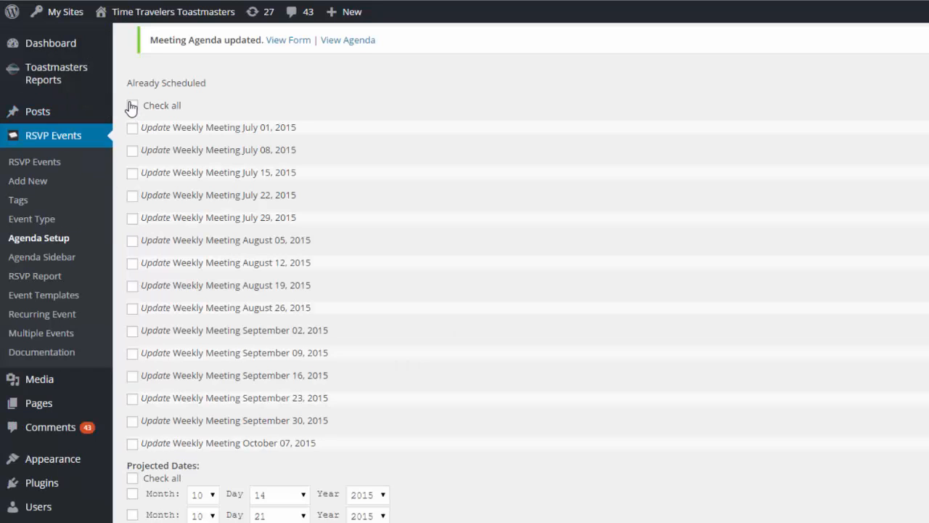
Select all already scheduled meetings and all projected dates, and add or update them from the Weekly Meeting template
left_click(131, 106)
scroll(508, 291, "down", 5)
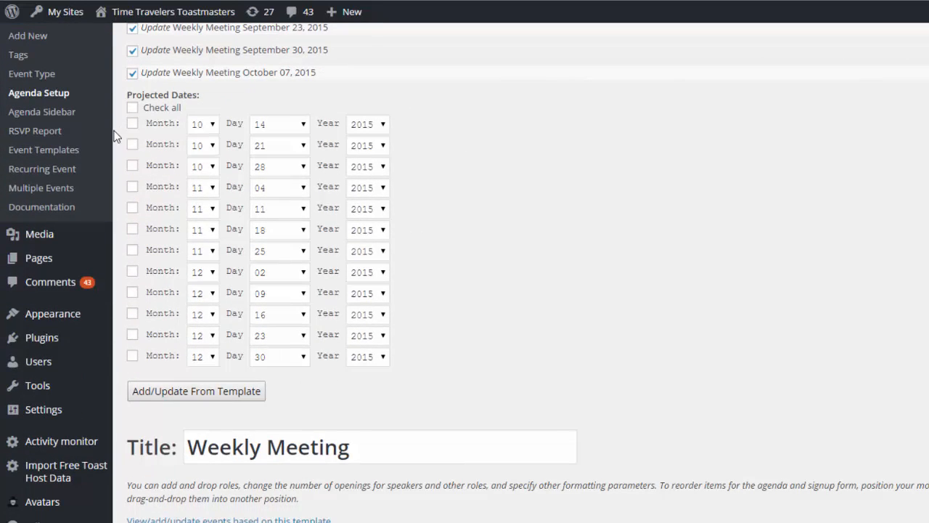
left_click(133, 108)
left_click(188, 396)
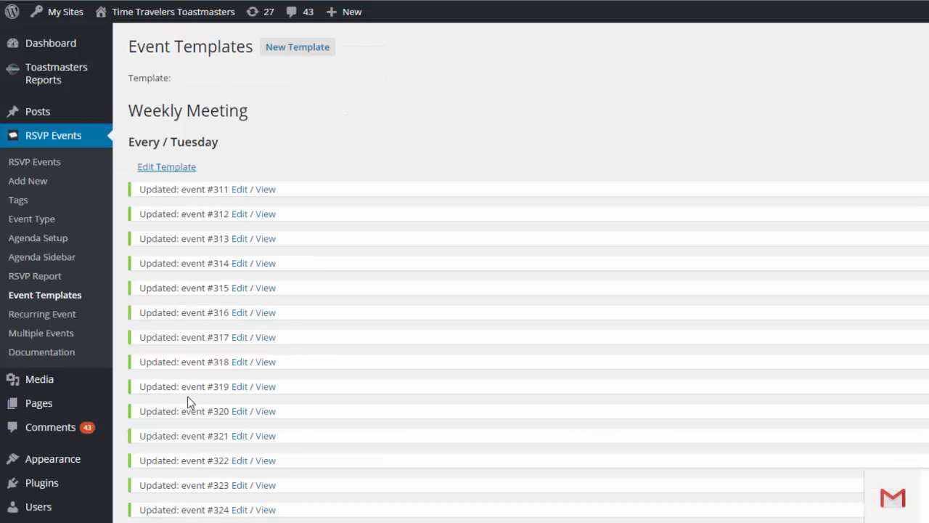
View the updated Weekly Meeting of August 5, 2015 and sign up for its Speaker role
left_click(266, 313)
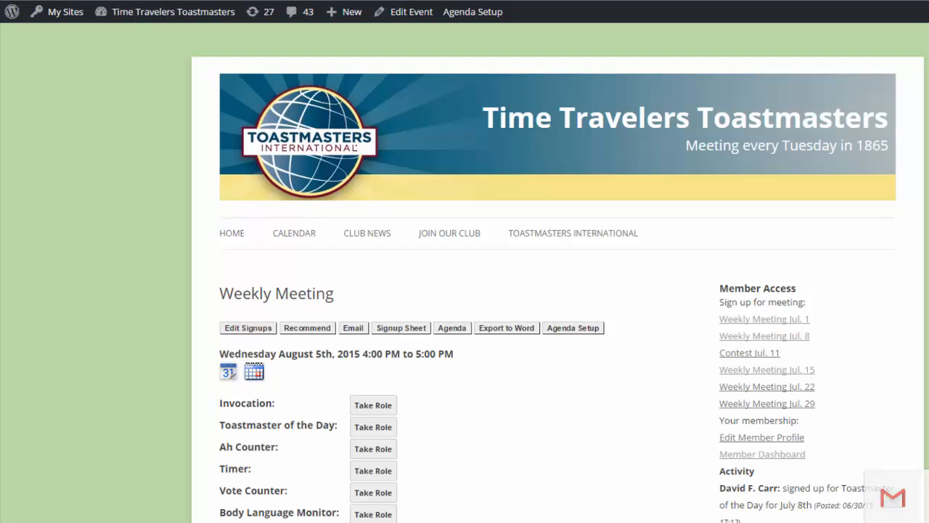
scroll(465, 291, "down", 1)
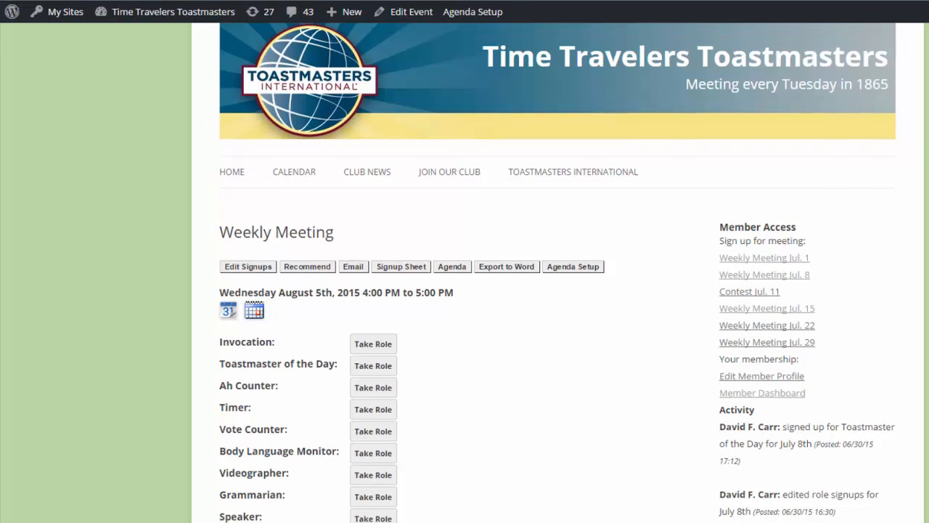
scroll(465, 290, "down", 4)
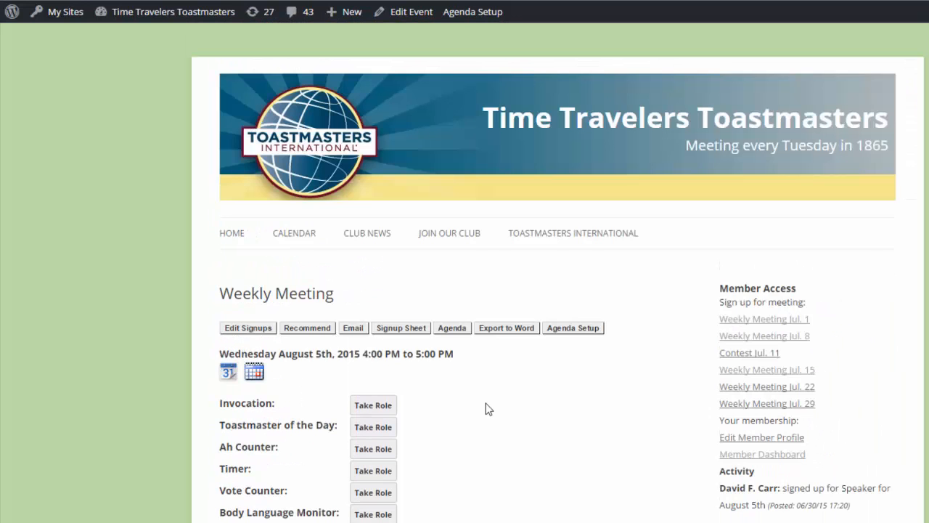
Open the agenda setup of the August 5 meeting and set its number of Speaker openings to 1
left_click(573, 331)
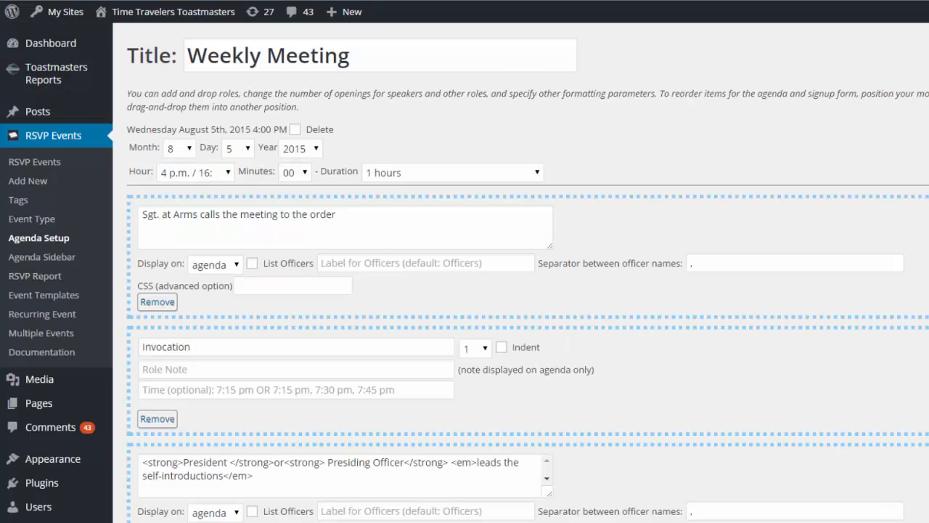
scroll(465, 273, "down", 9)
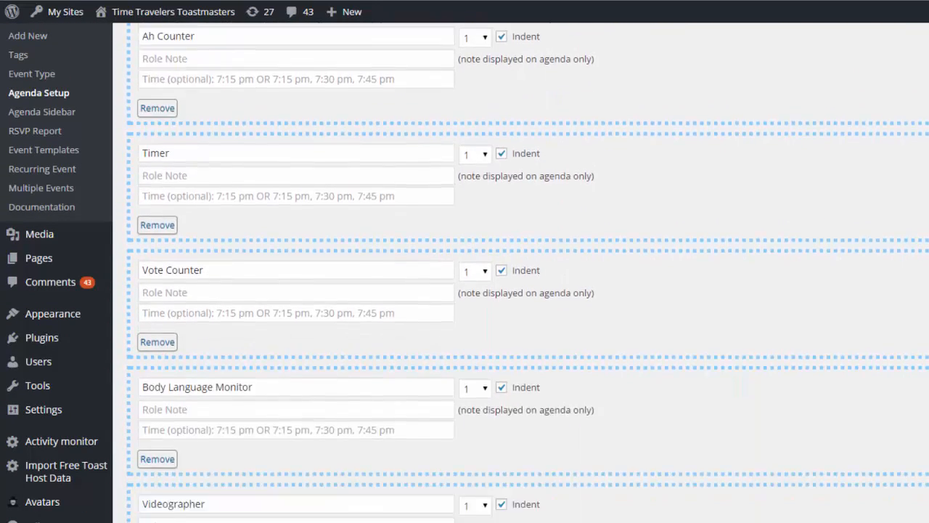
scroll(465, 272, "down", 8)
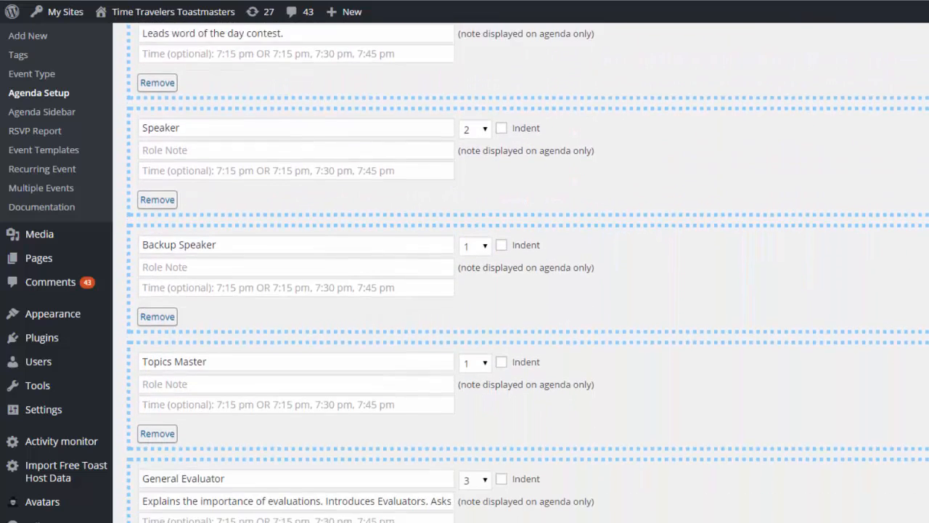
scroll(464, 272, "down", 1)
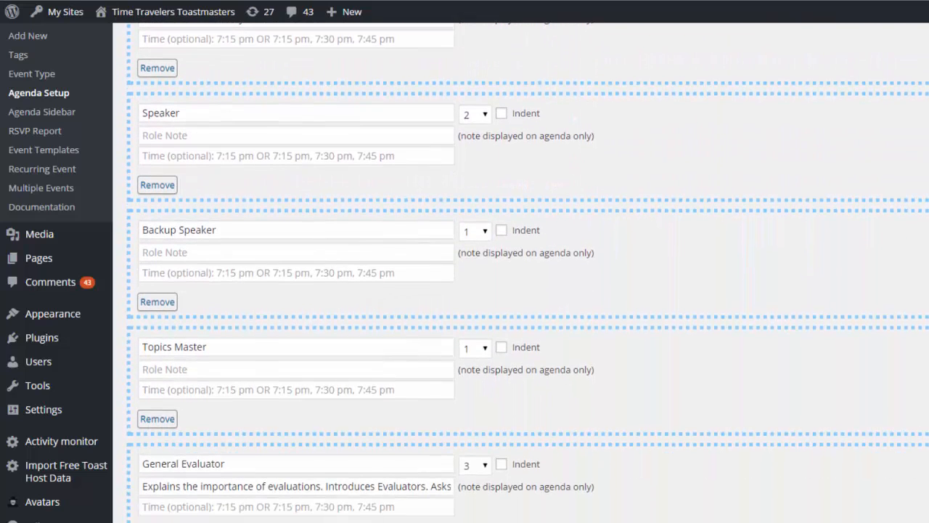
left_click(480, 116)
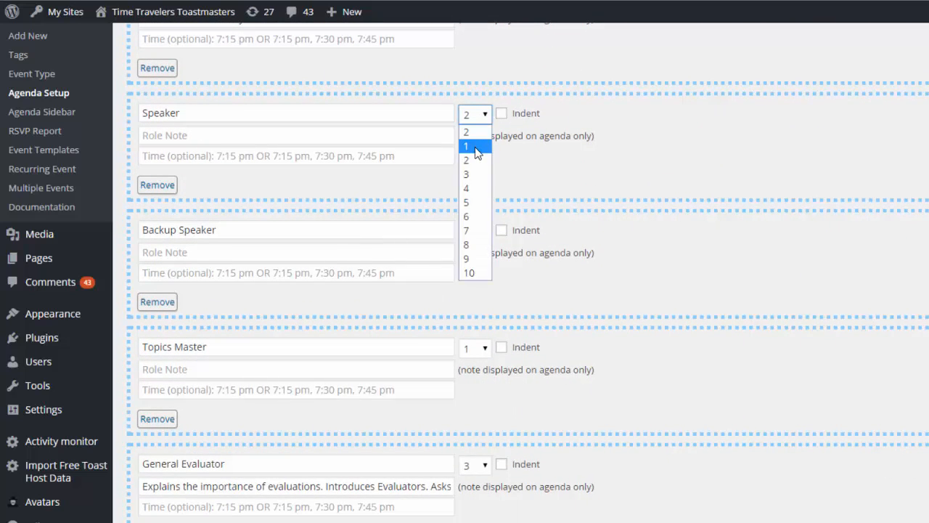
left_click(476, 147)
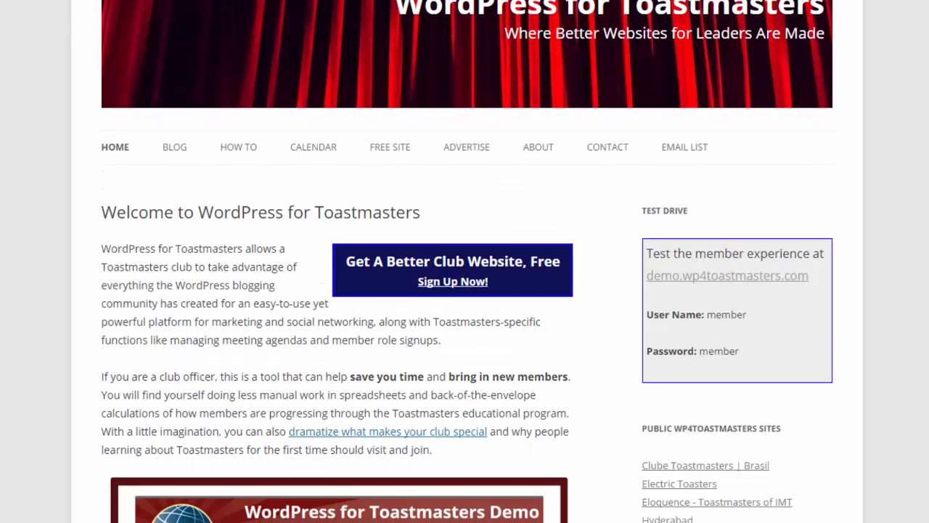
Open the free club website request page on the WordPress for Toastmasters site and look over its request form
scroll(465, 261, "down", 1)
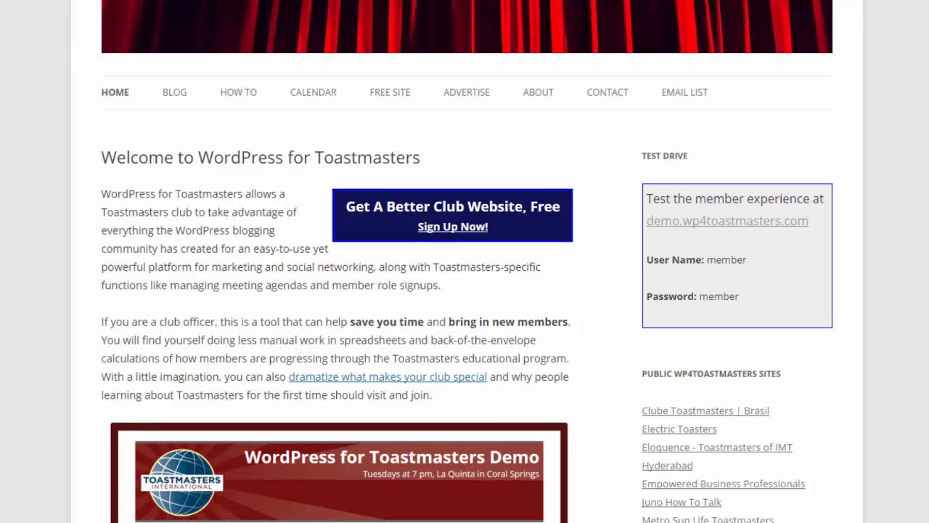
left_click(474, 227)
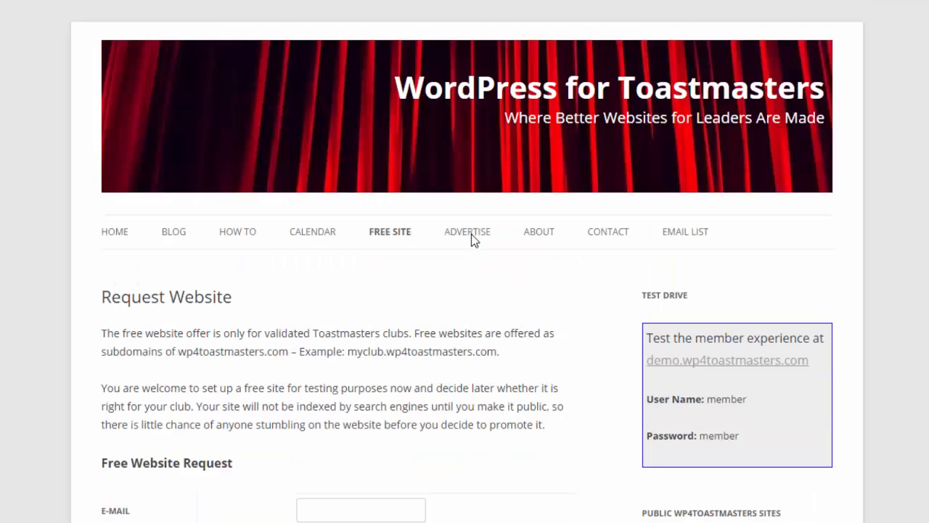
scroll(471, 233, "down", 3)
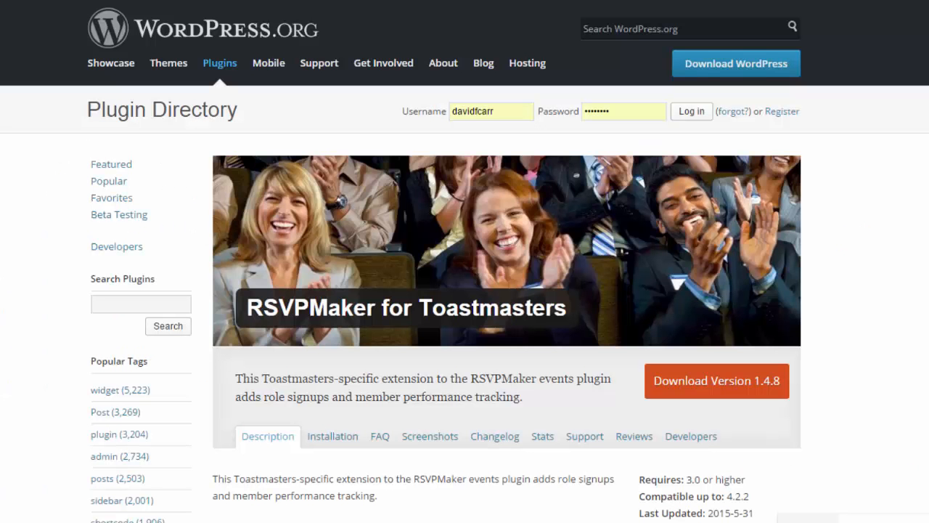
Review the RSVPMaker for Toastmasters plugin description on WordPress.org and the ad format on the Advertise Here page
scroll(465, 290, "down", 1)
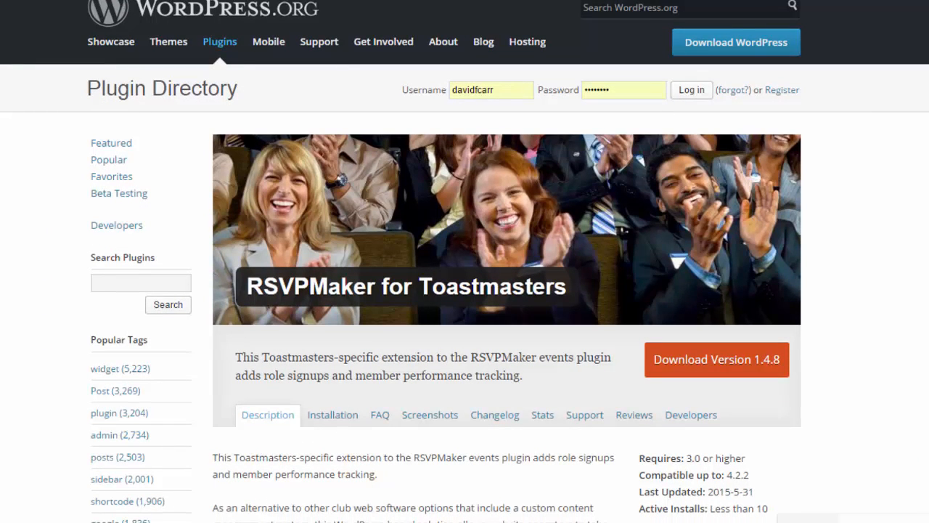
scroll(465, 291, "down", 2)
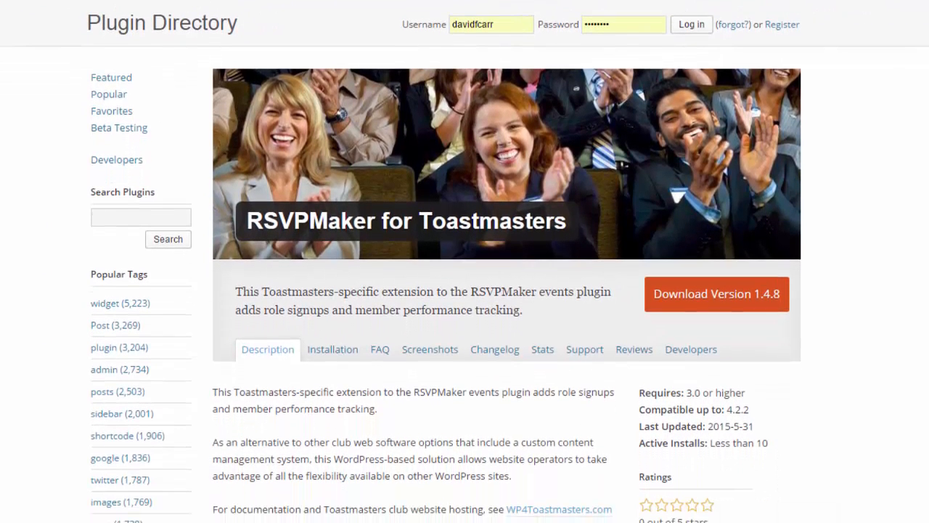
scroll(464, 290, "down", 1)
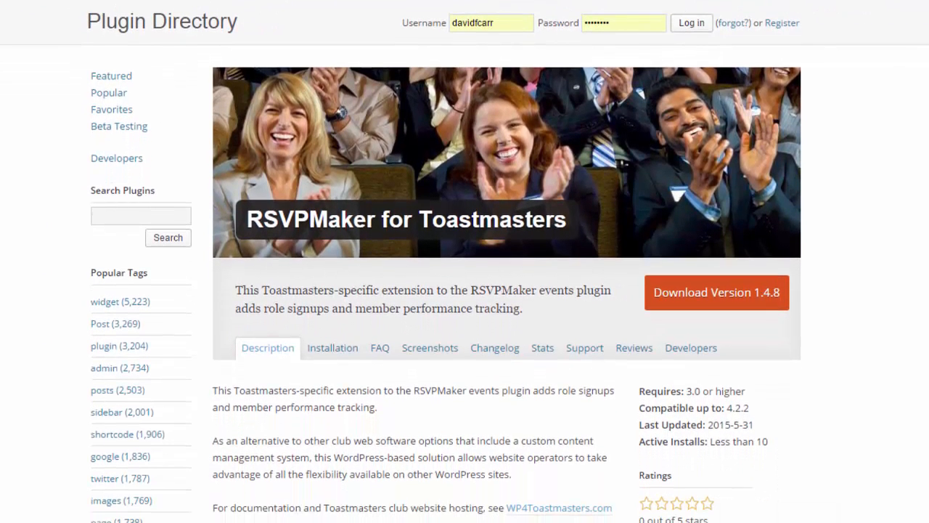
scroll(464, 290, "up", 2)
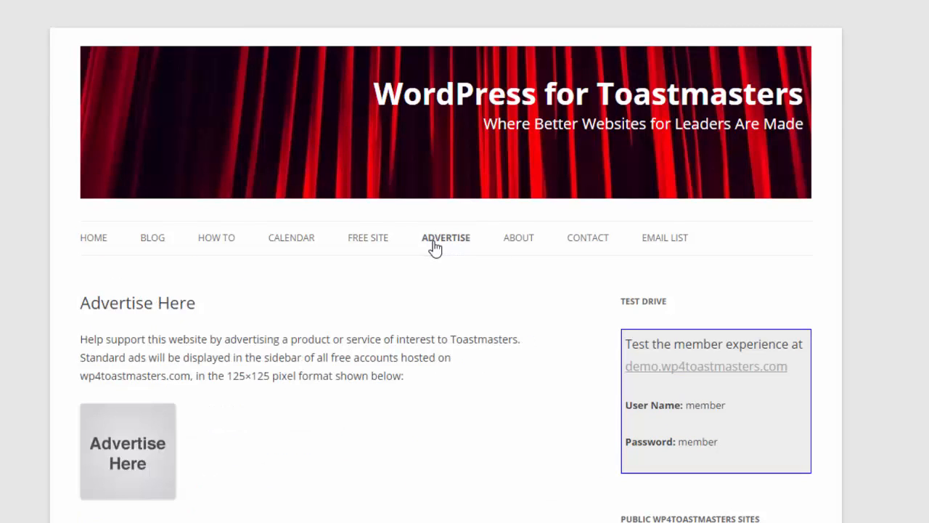
scroll(465, 290, "down", 3)
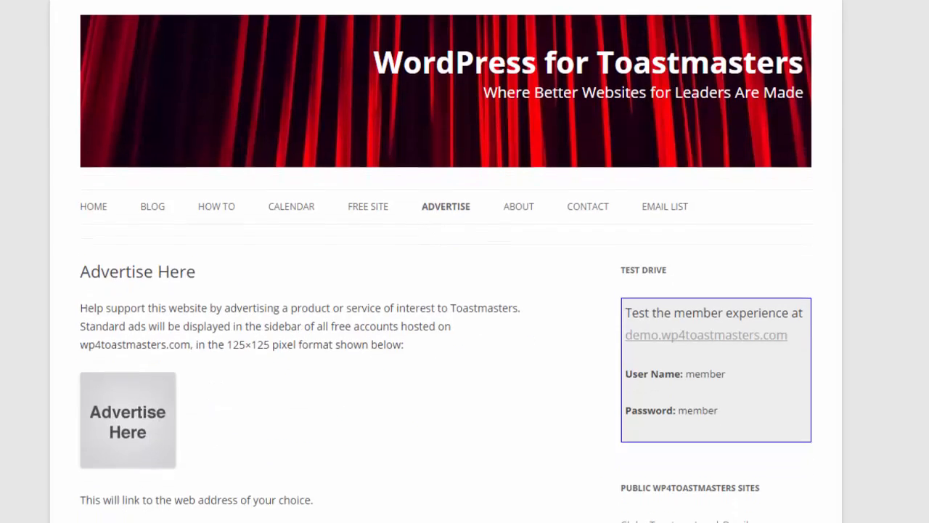
scroll(464, 290, "up", 1)
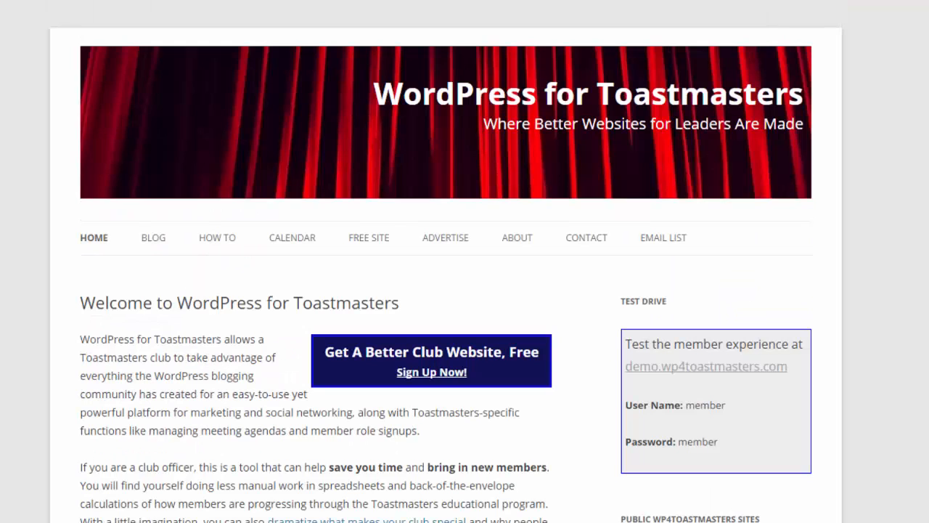
Open the recent post "Grow Your Toastmasters Club: Web and Social Media Tactics" from the home page and read through it
scroll(760, 428, "down", 10)
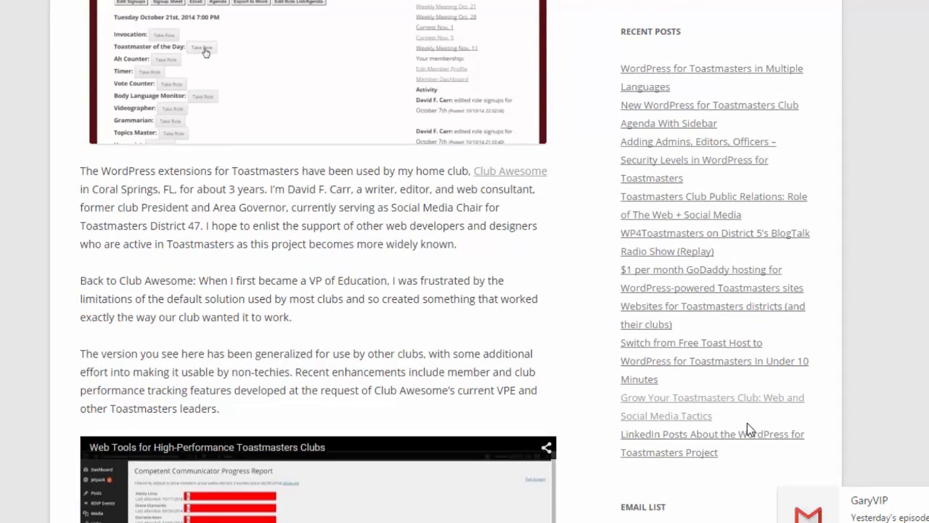
left_click(710, 411)
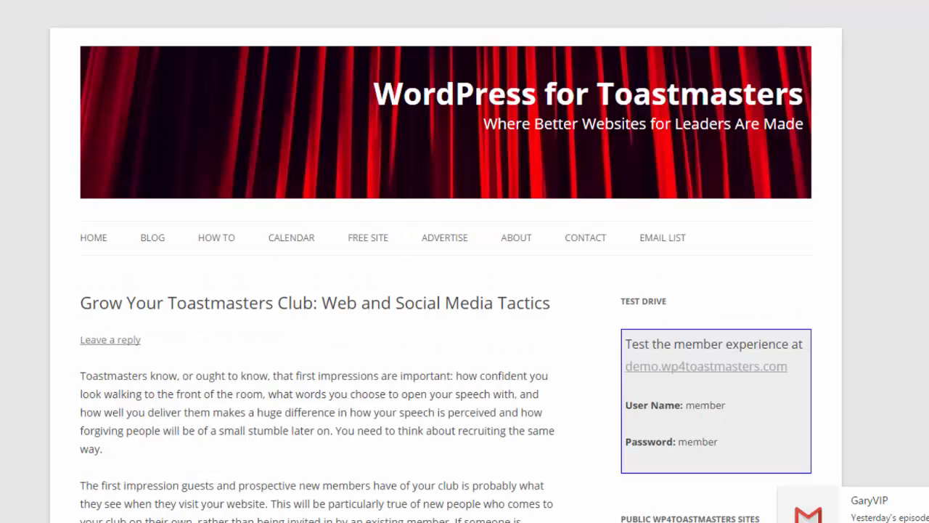
scroll(464, 291, "down", 12)
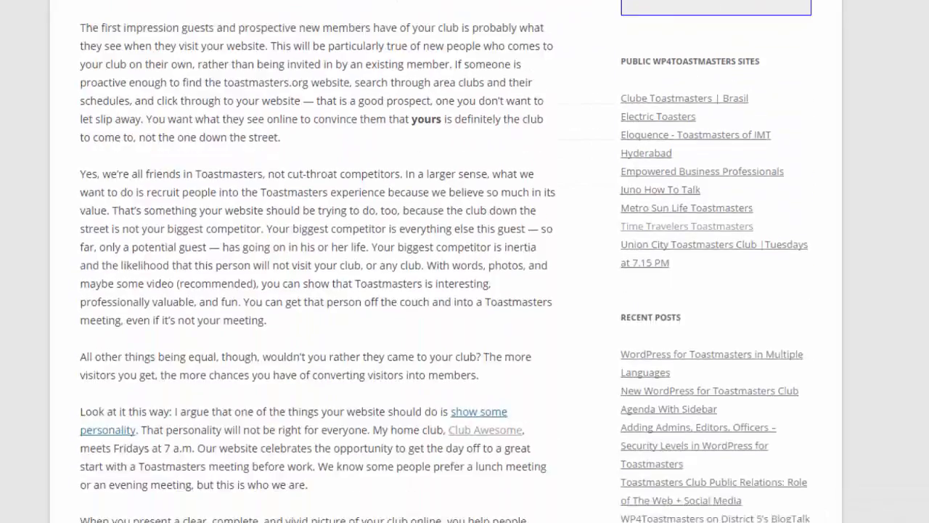
scroll(465, 290, "down", 6)
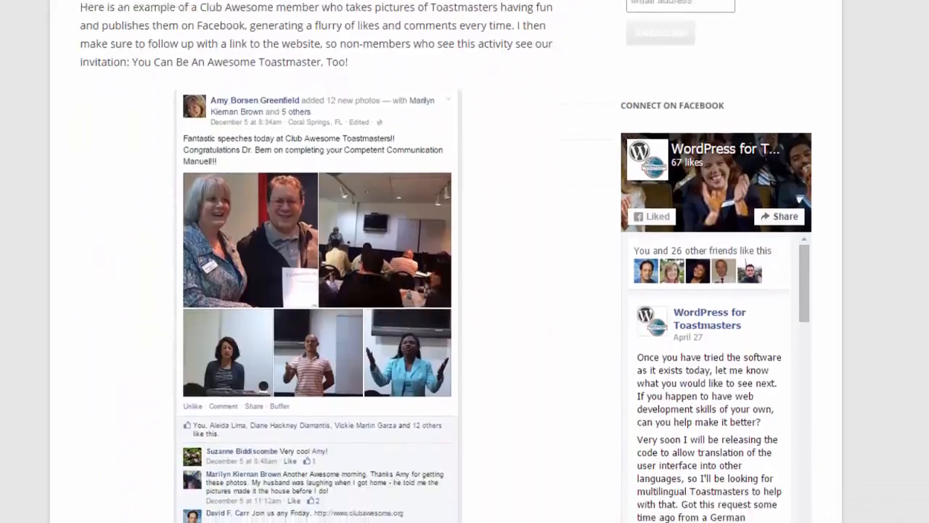
scroll(465, 290, "down", 2)
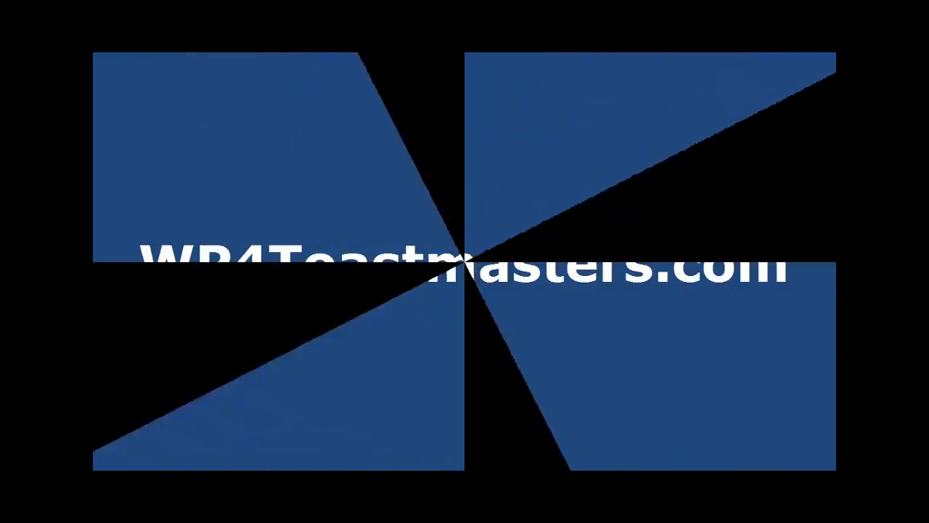